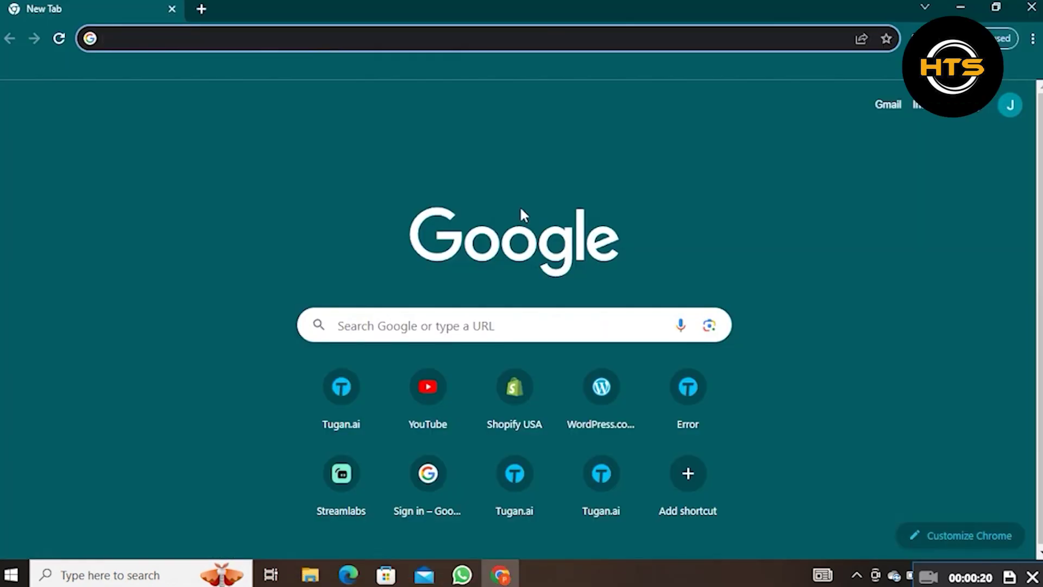
# Change Chrome's cookie setting from blocking third-party cookies in Incognito to Allow all cookies.
pyautogui.click(1033, 38)
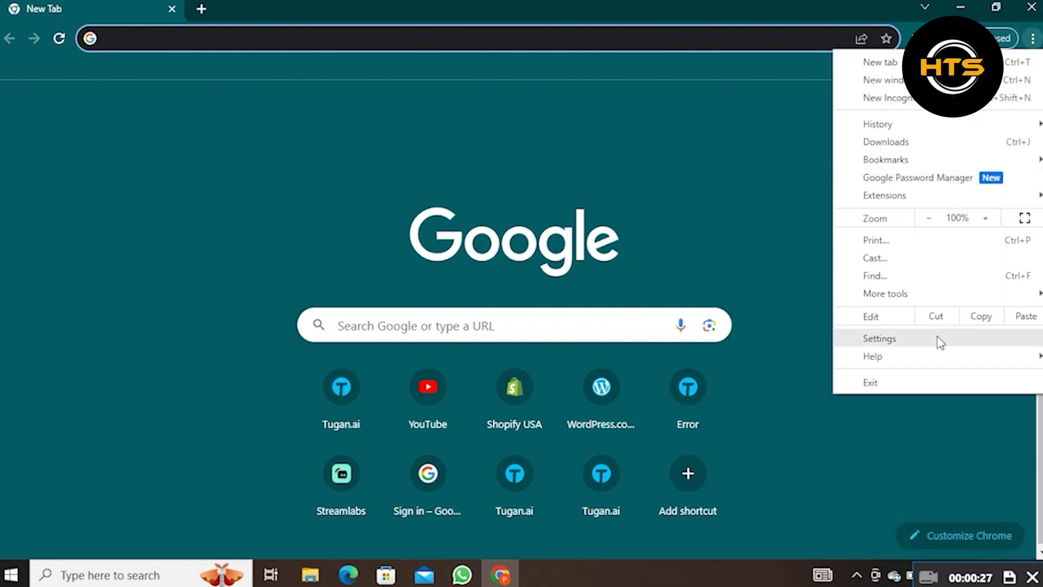
pyautogui.click(921, 339)
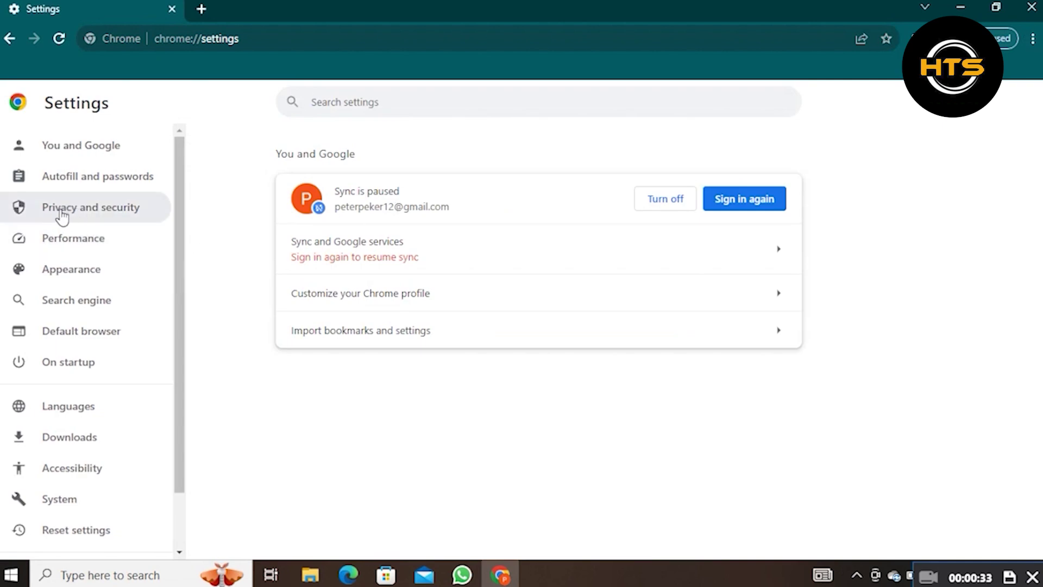
pyautogui.click(61, 213)
pyautogui.scroll(-3, 316, 374)
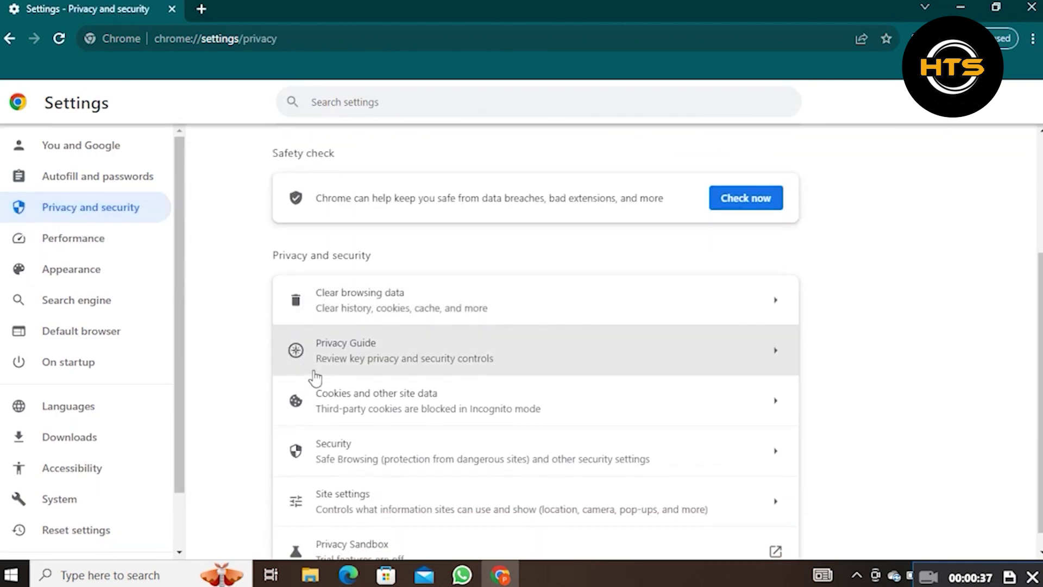
pyautogui.click(354, 397)
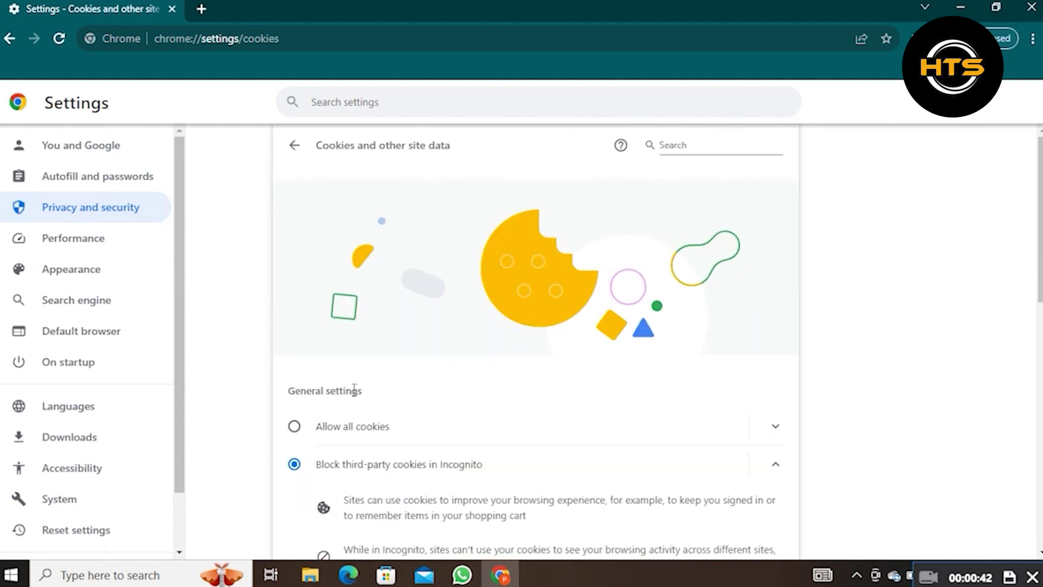
pyautogui.scroll(-1, 354, 395)
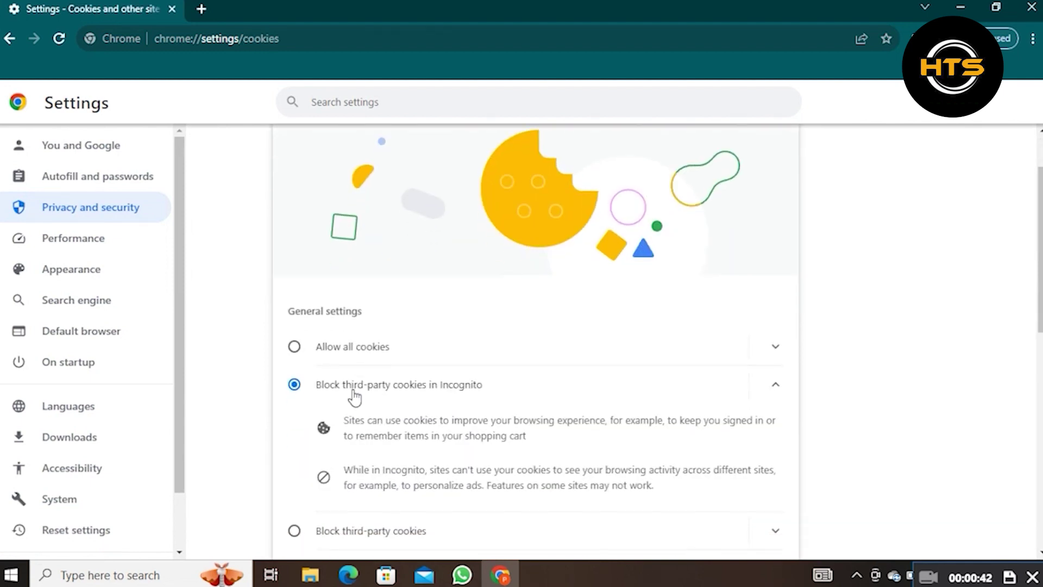
pyautogui.click(296, 350)
pyautogui.scroll(1, 244, 342)
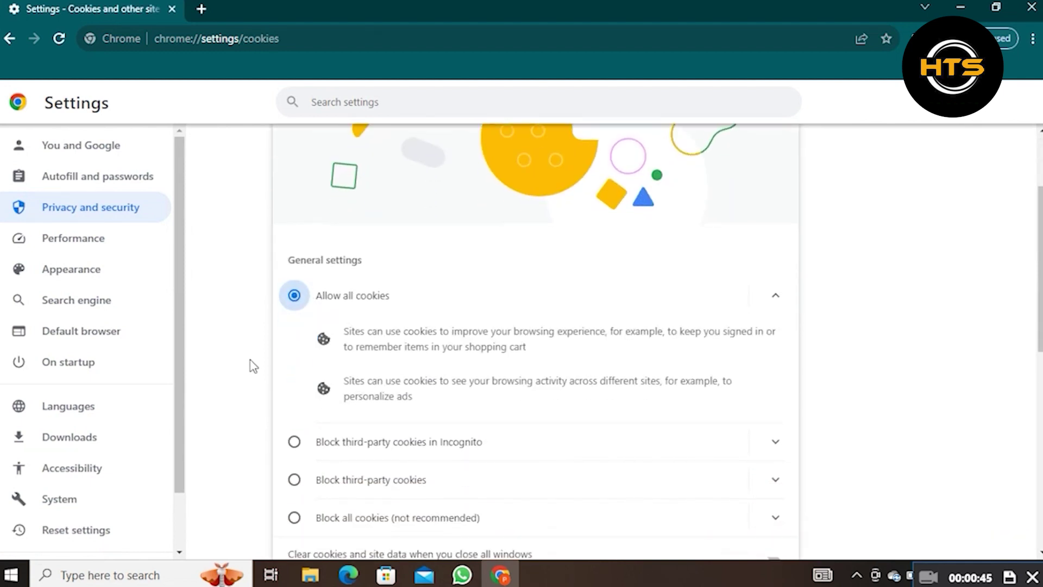
pyautogui.click(7, 37)
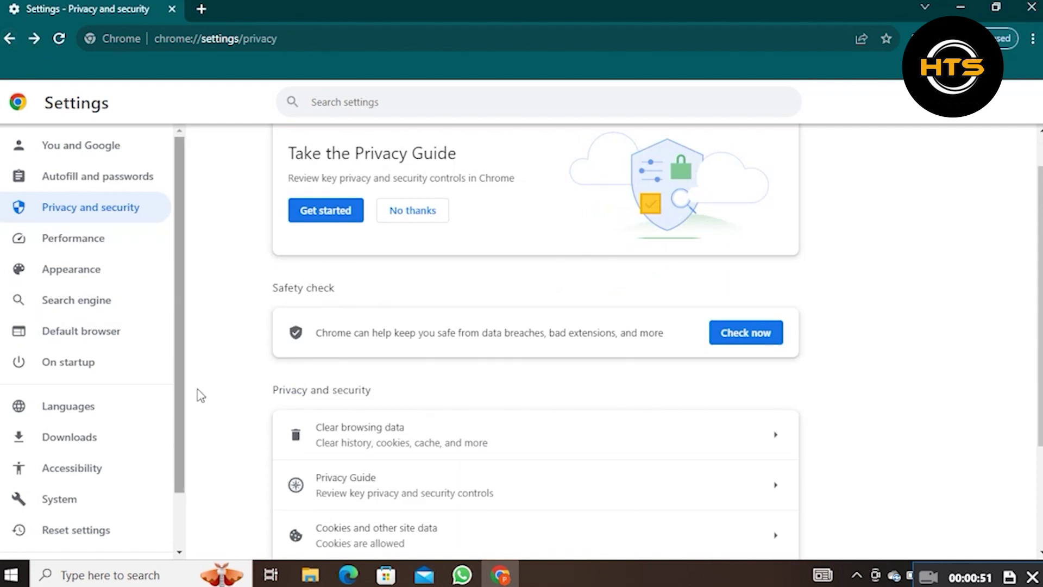
pyautogui.scroll(-2, 200, 395)
pyautogui.click(342, 522)
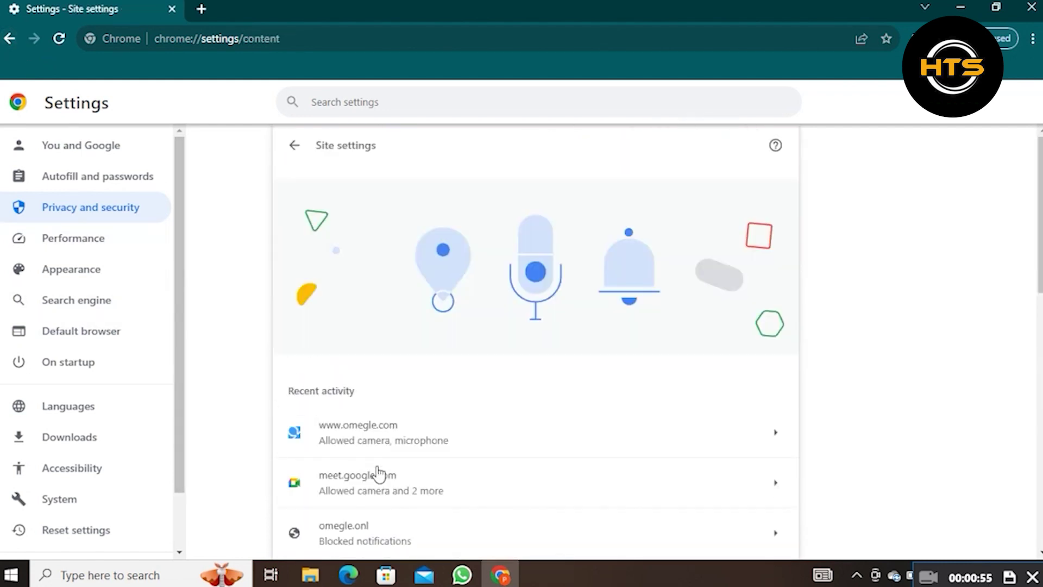
pyautogui.scroll(-1, 408, 408)
pyautogui.scroll(-1, 456, 383)
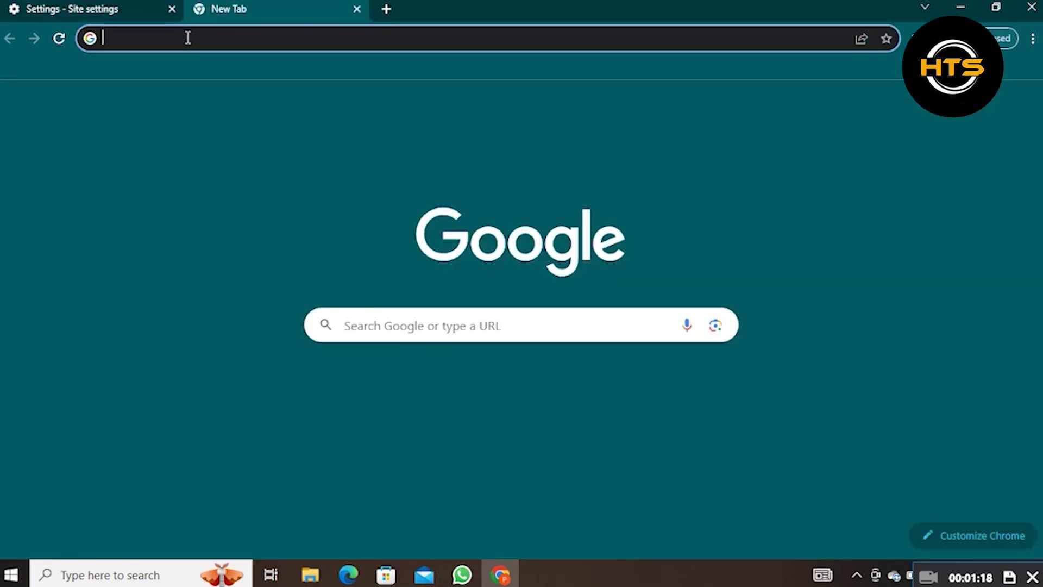
pyautogui.click(186, 37)
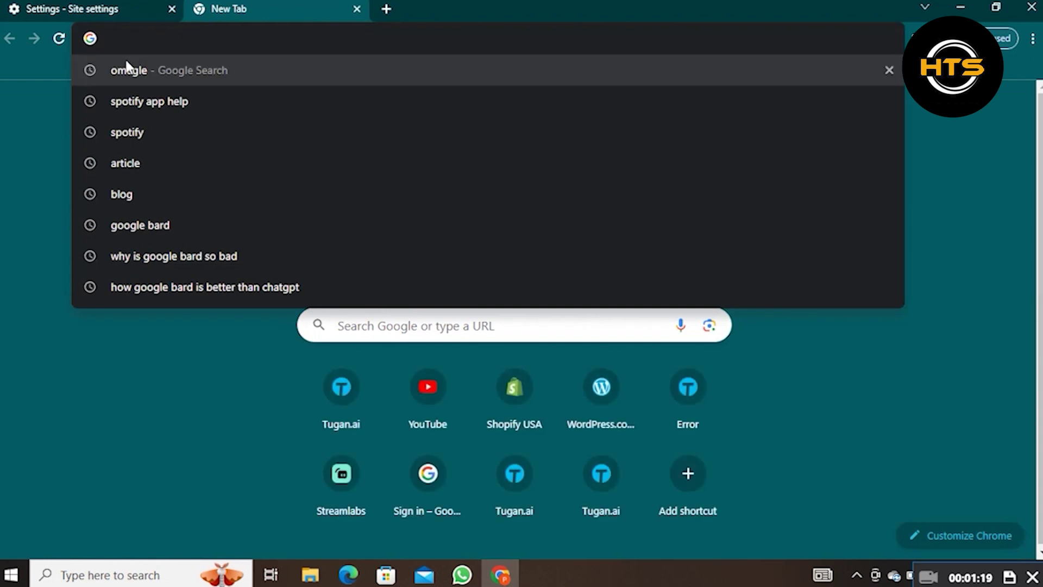
pyautogui.click(160, 75)
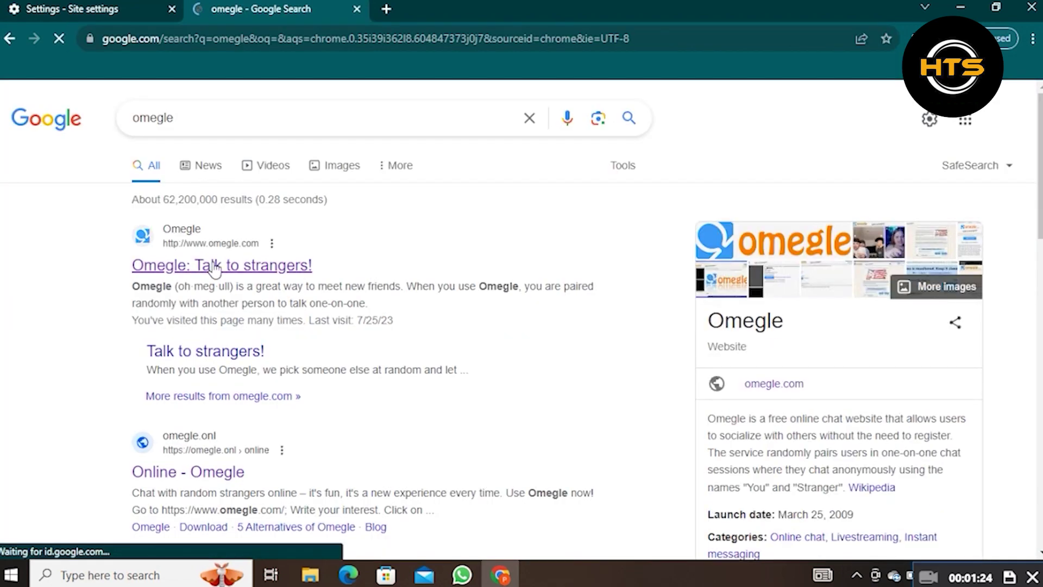
pyautogui.click(222, 265)
# Choose Omegle Video chat, accept the age and terms agreements, and confirm to start connecting.
pyautogui.click(760, 482)
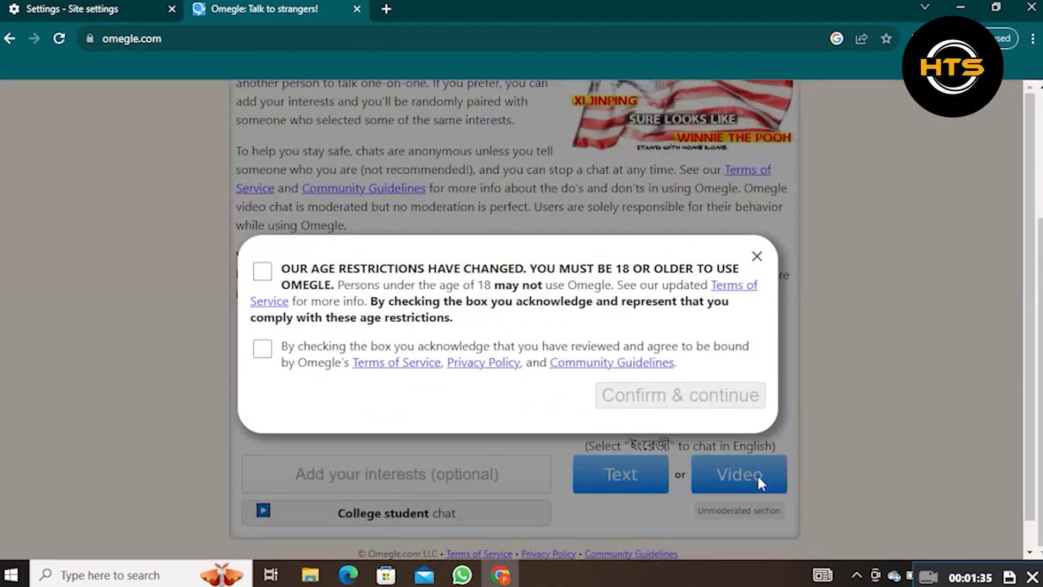
pyautogui.click(263, 349)
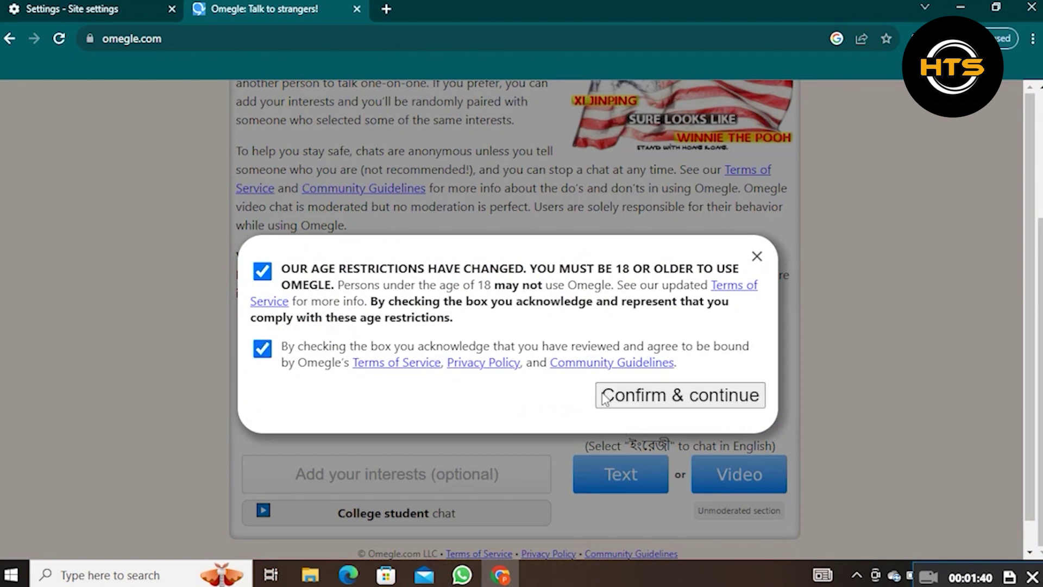
pyautogui.click(642, 396)
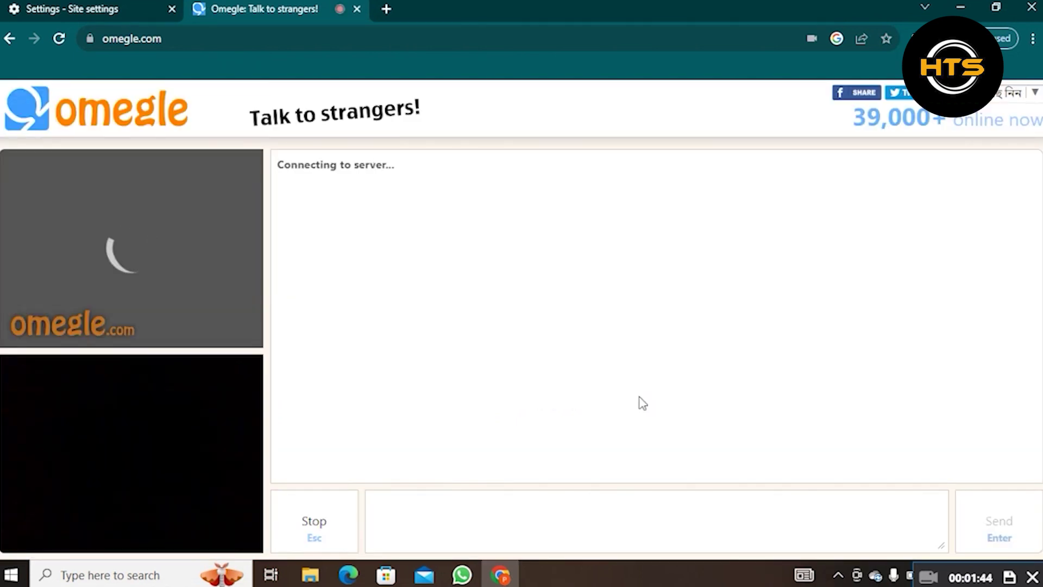